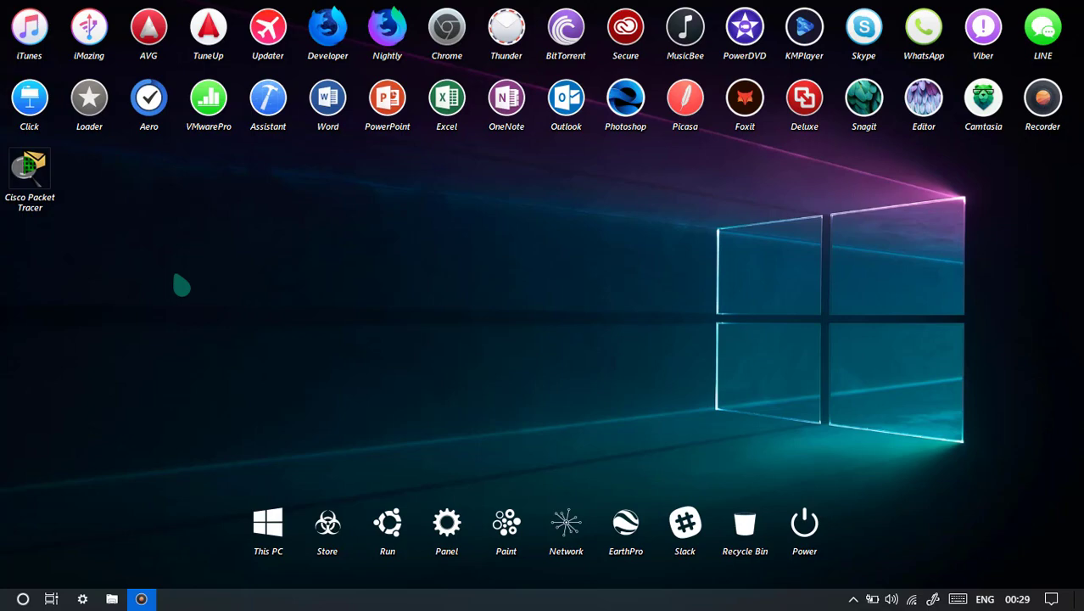
Step: Launch Cisco Packet Tracer from the desktop
{"action": "double_click", "coordinate": [51, 204]}
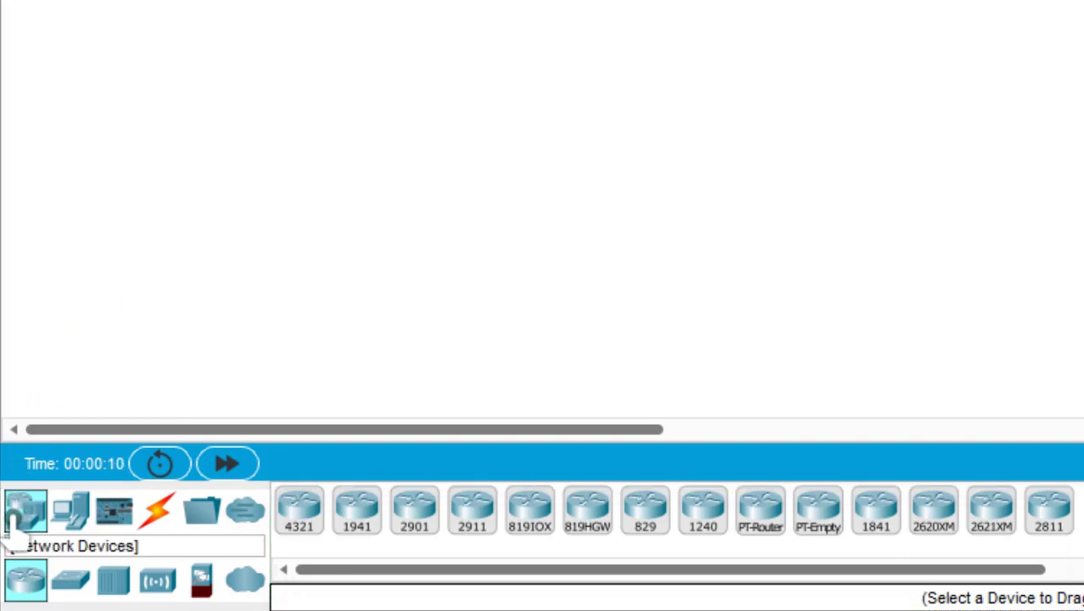
Step: Look through the network device, end device and connection categories, including routers, switches and the straight-through, cross-over and serial DCE cables
{"action": "left_click", "coordinate": [11, 512]}
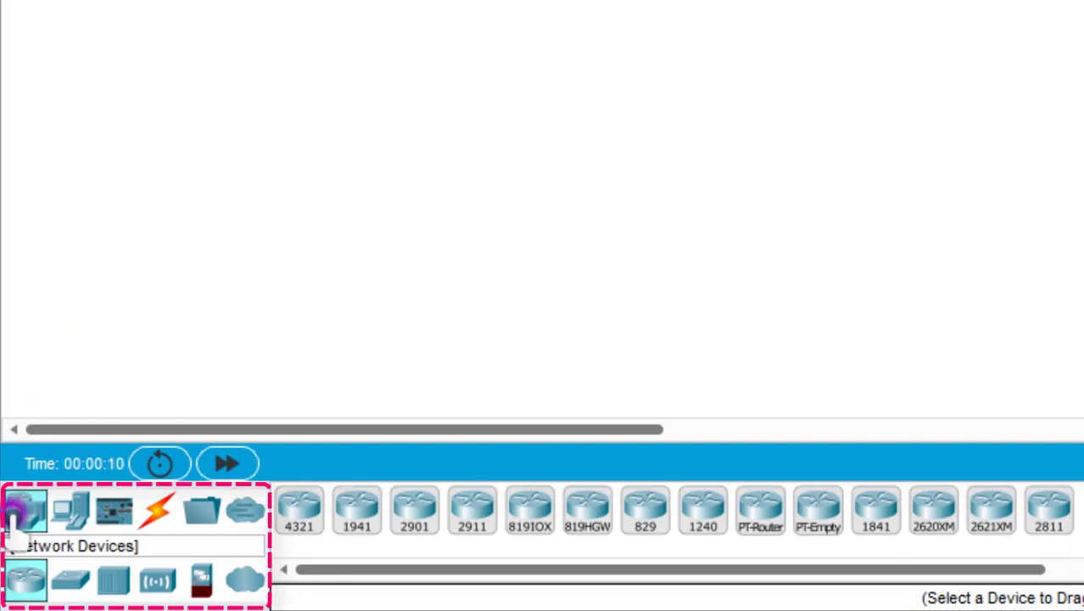
{"action": "left_click", "coordinate": [71, 511]}
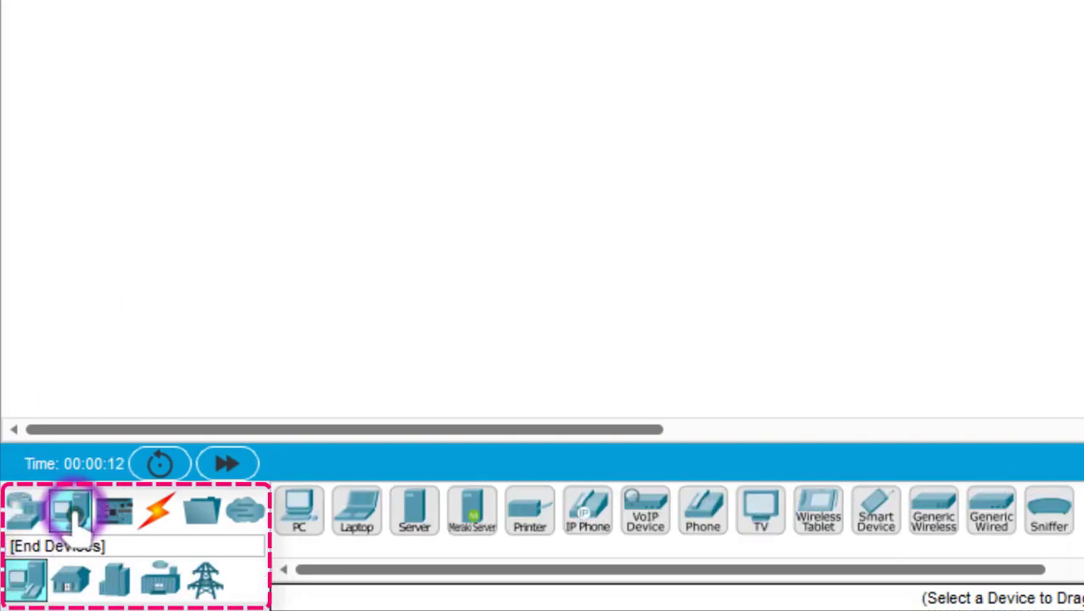
{"action": "left_click", "coordinate": [164, 516]}
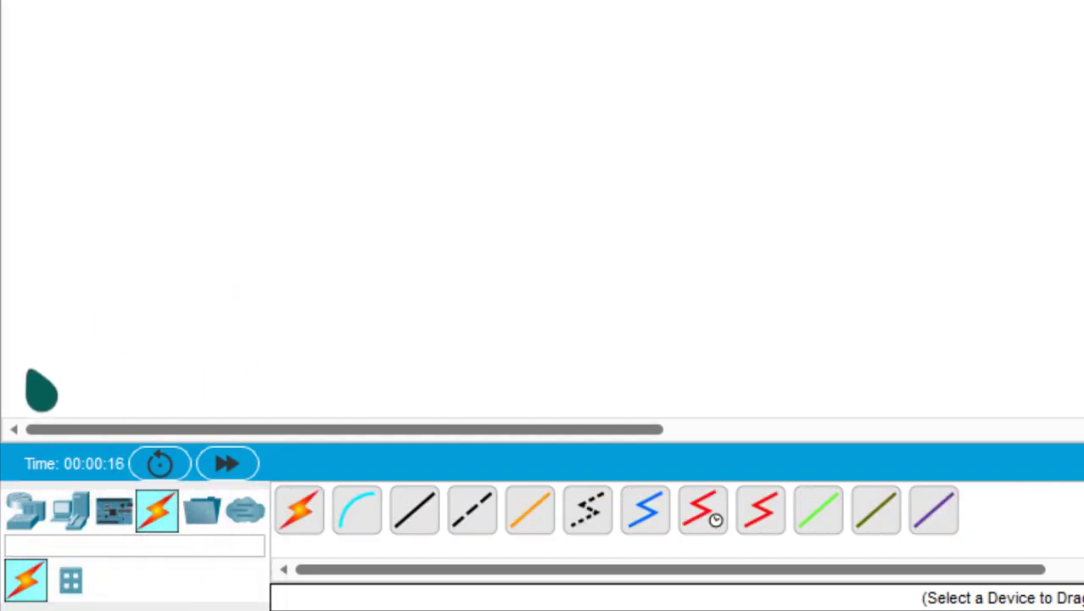
{"action": "left_click", "coordinate": [24, 509]}
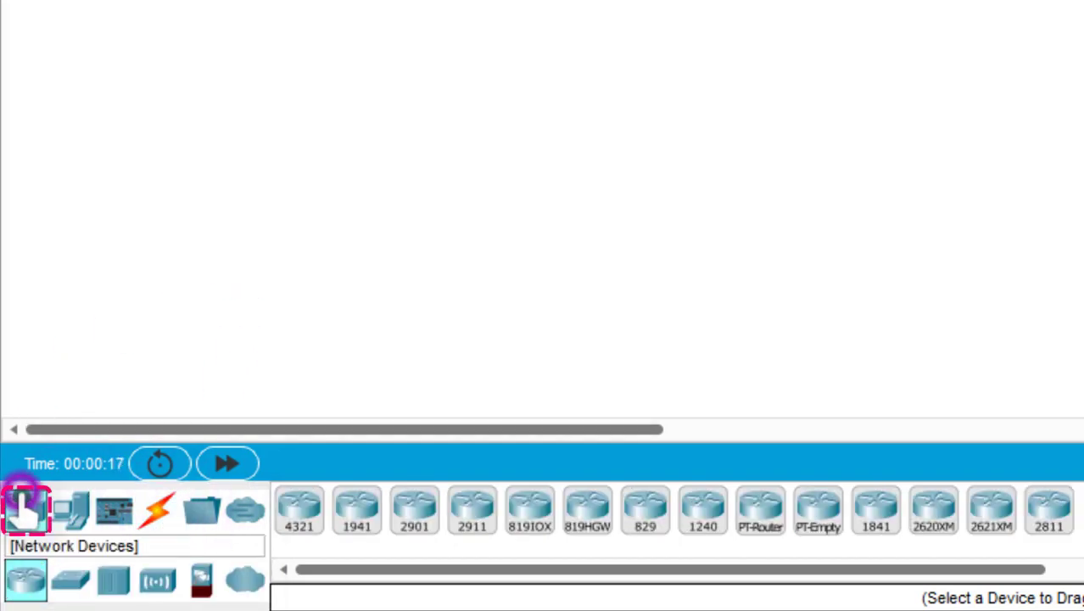
{"action": "left_click", "coordinate": [26, 578]}
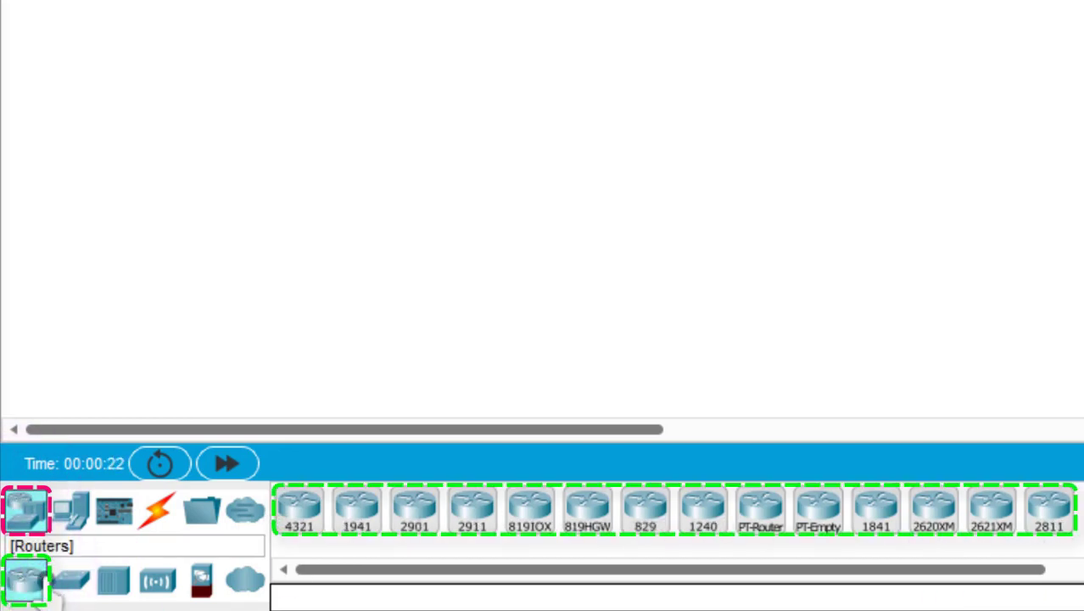
{"action": "left_click", "coordinate": [71, 580]}
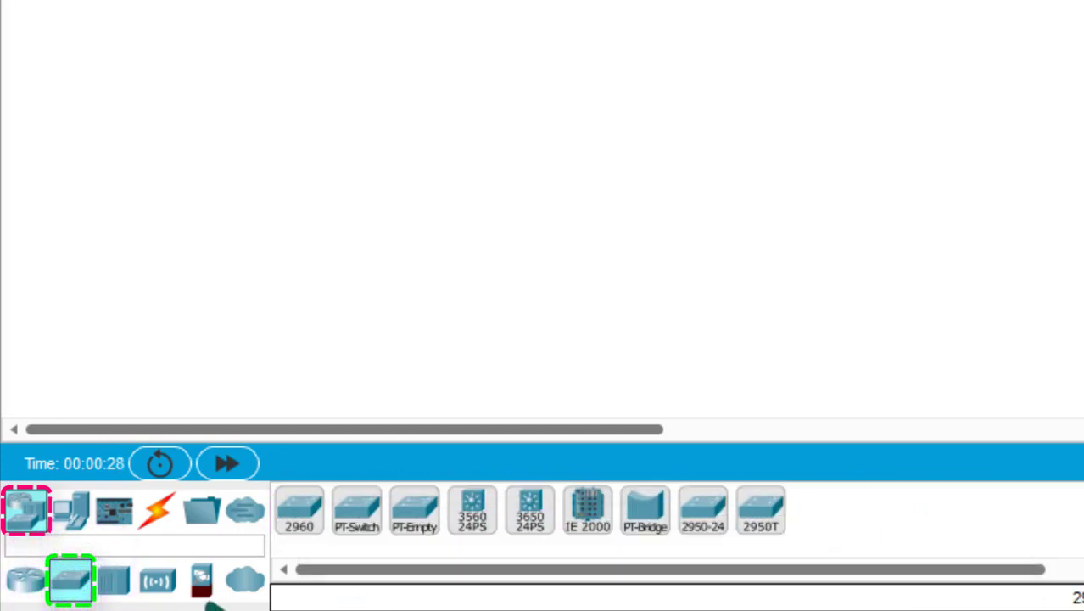
{"action": "left_click", "coordinate": [158, 511]}
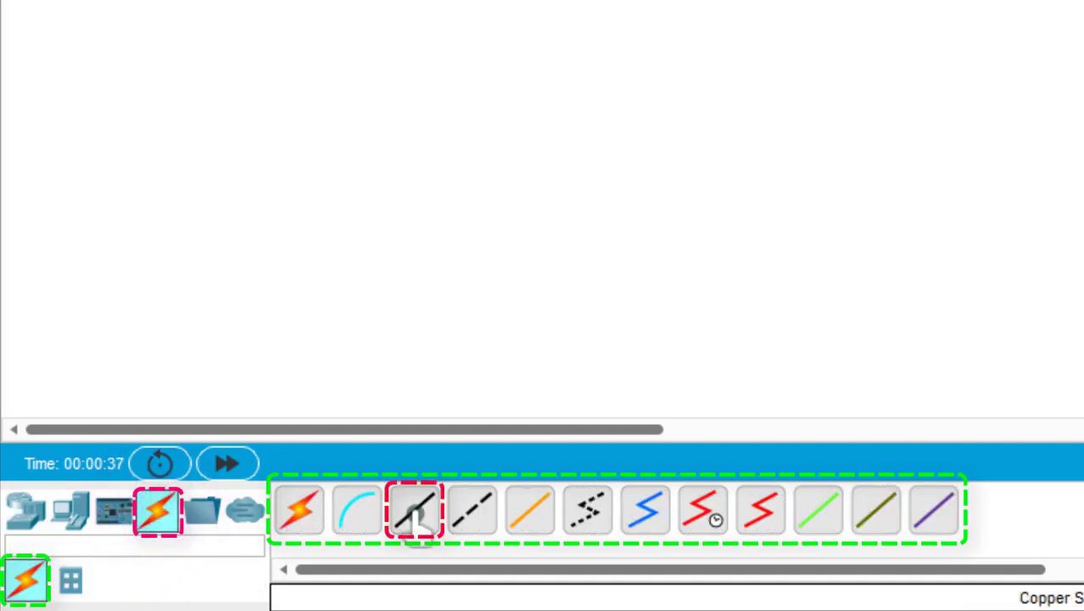
{"action": "left_click", "coordinate": [472, 516]}
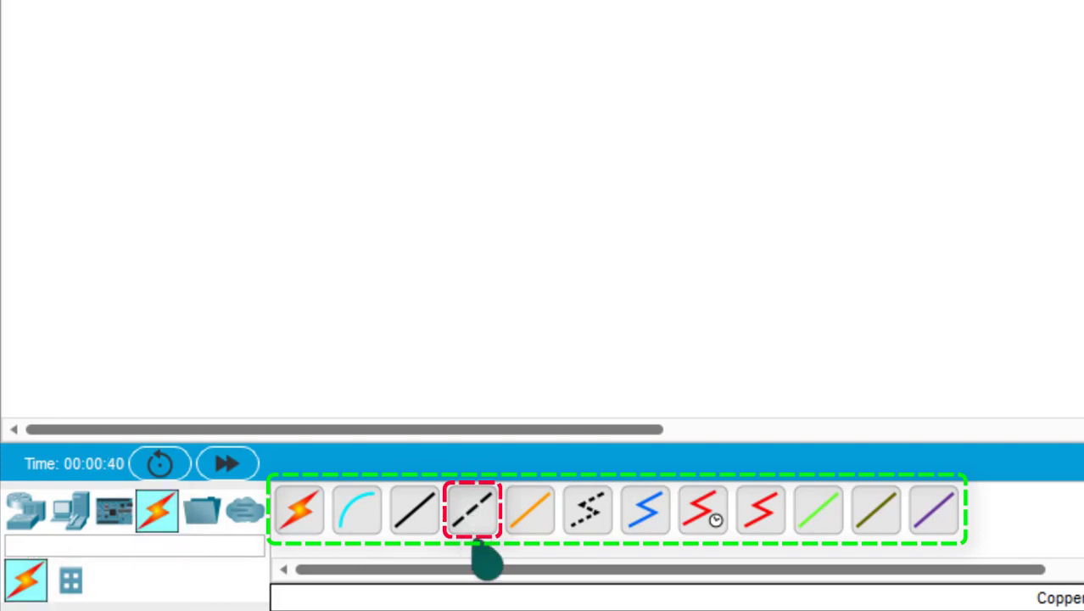
{"action": "left_click", "coordinate": [701, 519]}
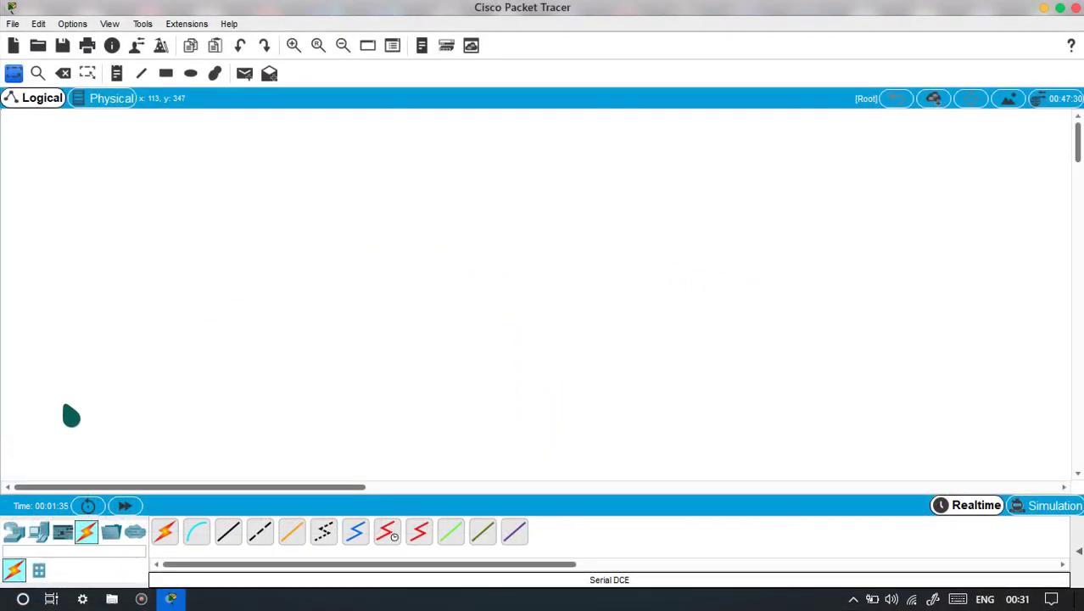
Step: Place a 2960 switch in the upper middle of the logical workspace
{"action": "left_click", "coordinate": [15, 532]}
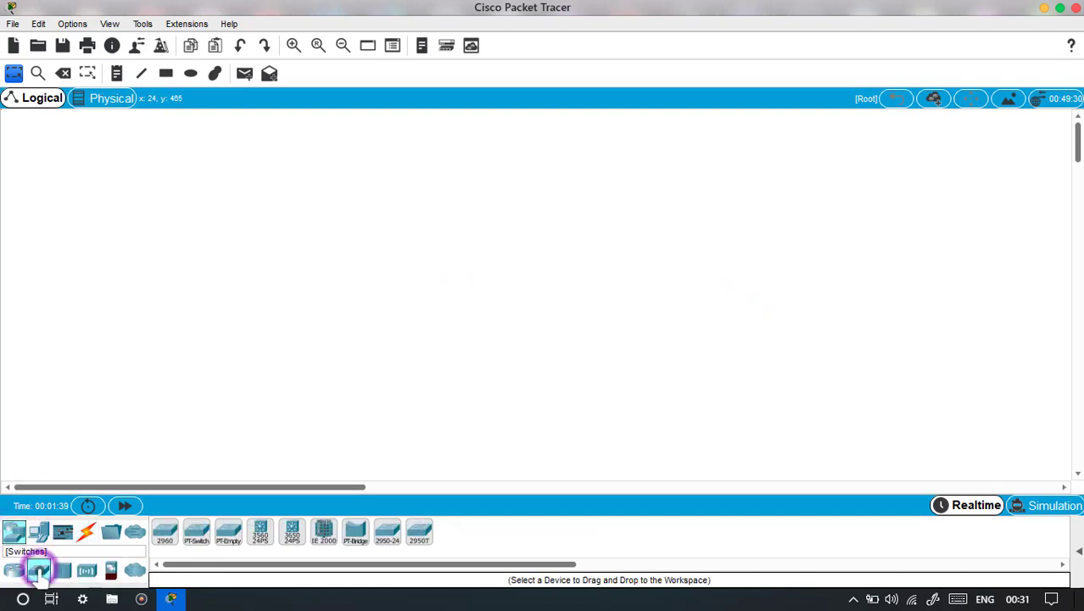
{"action": "left_click", "coordinate": [39, 569]}
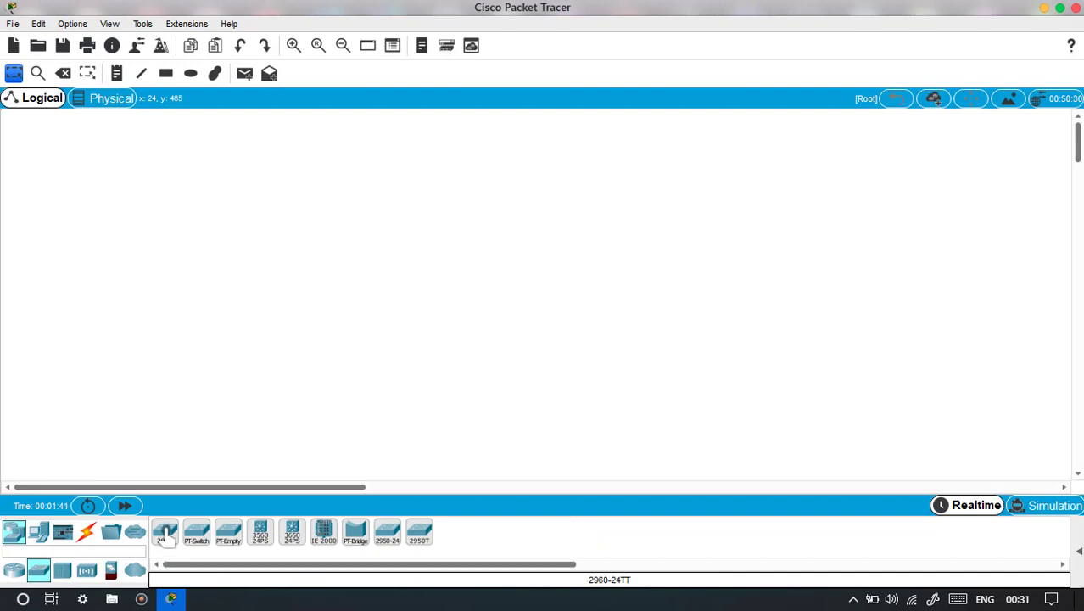
{"action": "left_click", "coordinate": [165, 534]}
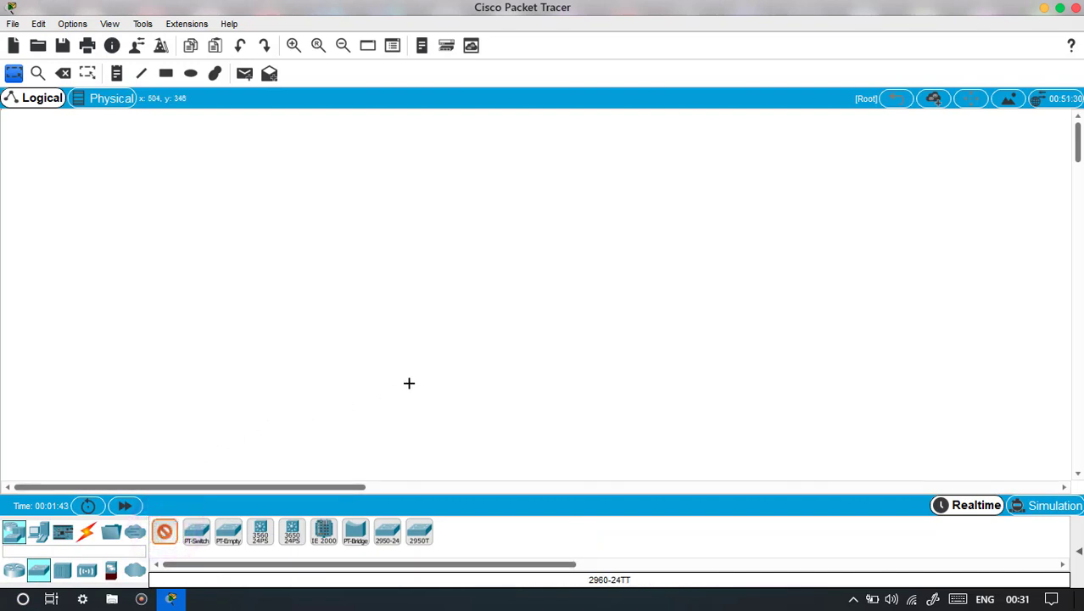
{"action": "left_click", "coordinate": [534, 194]}
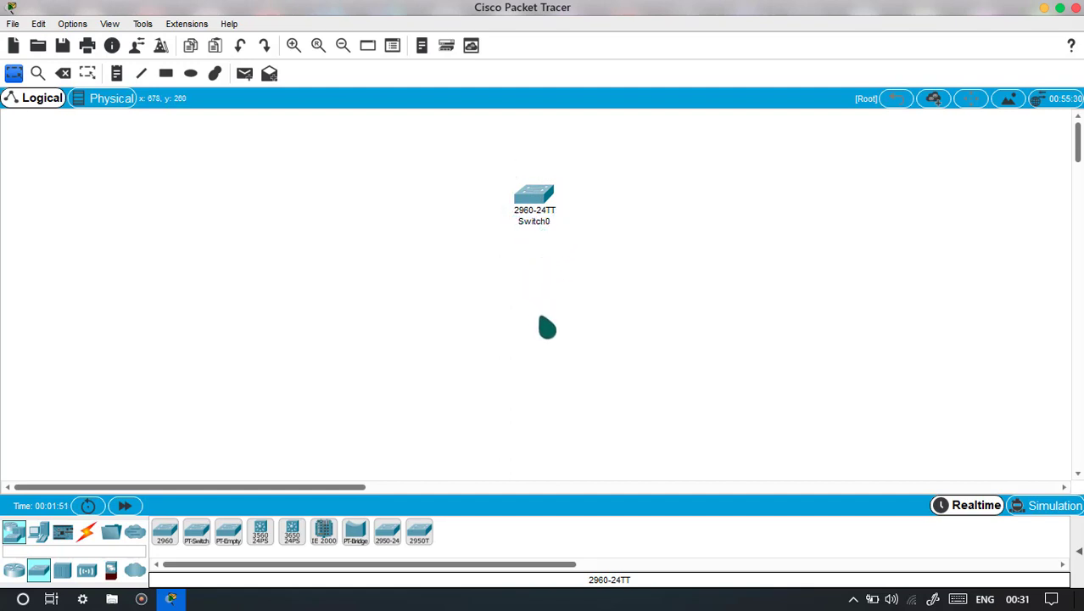
Step: Change the switch's display name to HOME in its global settings and close the configuration window
{"action": "left_click", "coordinate": [531, 201]}
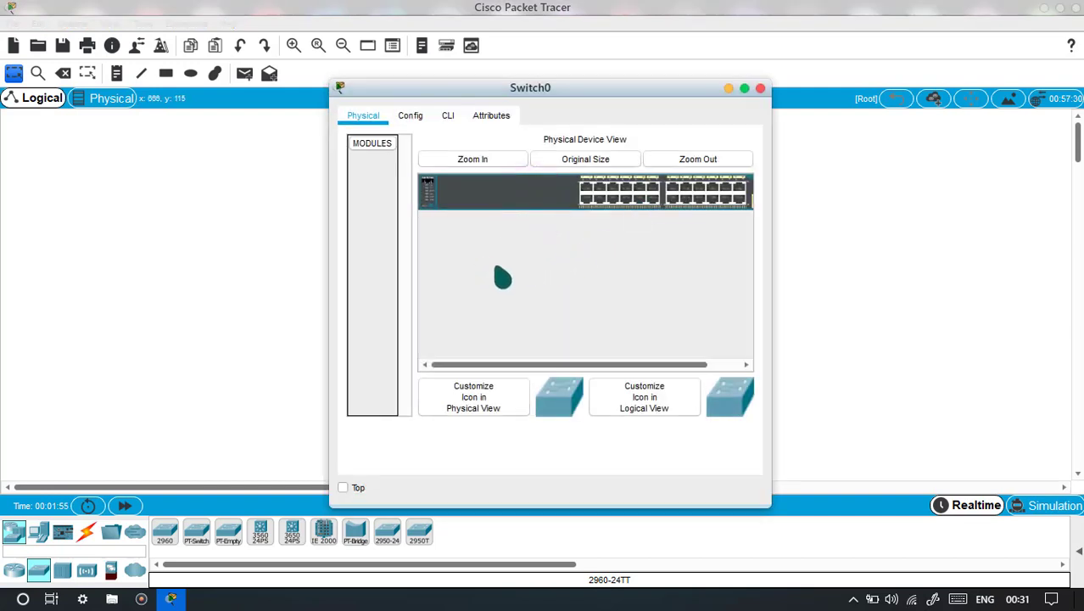
{"action": "left_click", "coordinate": [415, 115]}
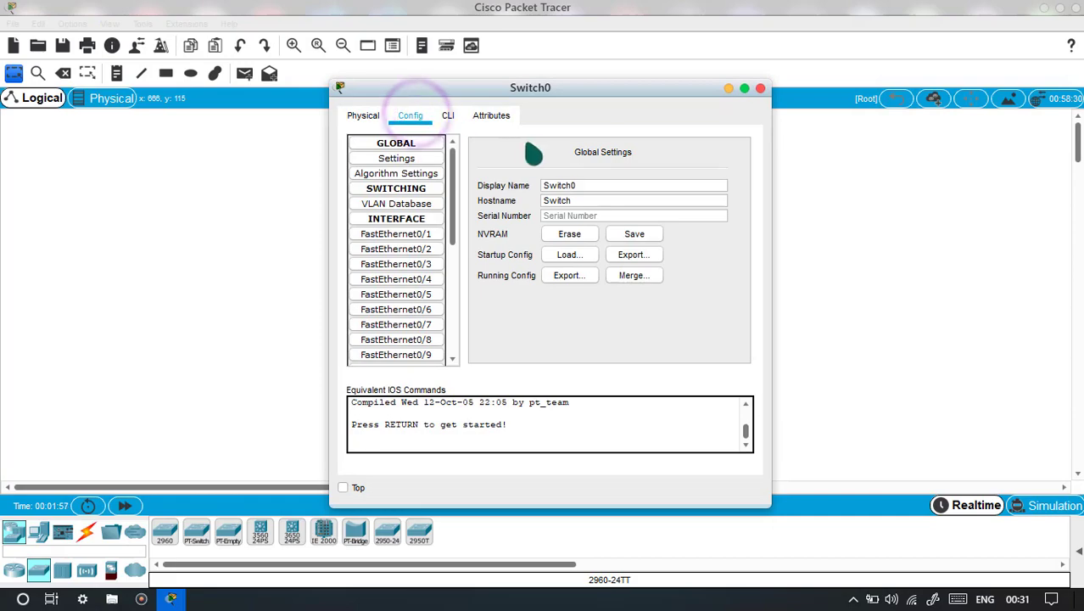
{"action": "left_click_drag", "start_coordinate": [588, 88], "coordinate": [835, 90]}
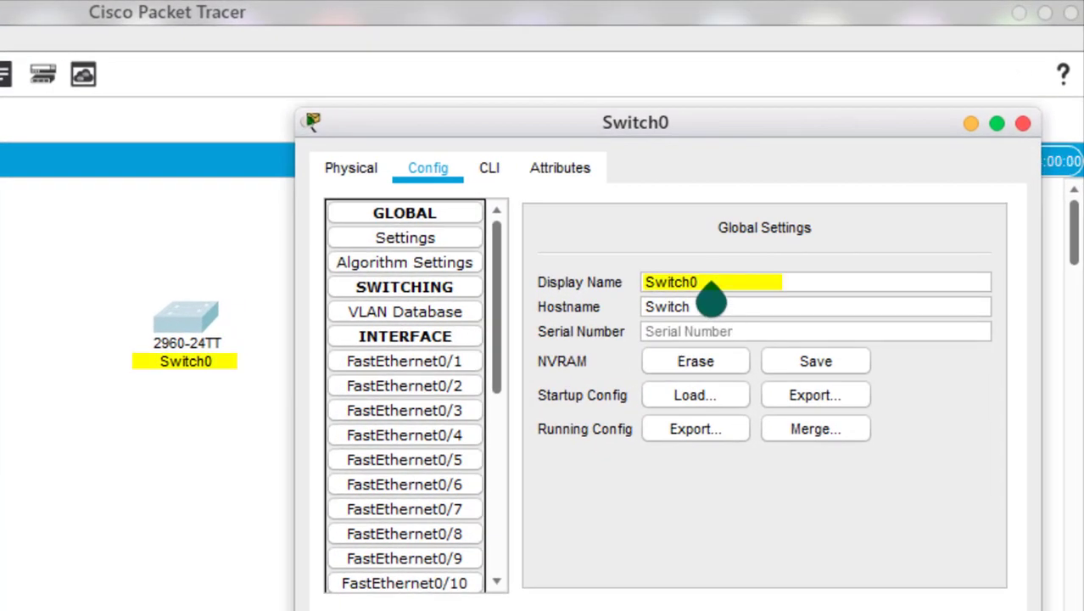
{"action": "double_click", "coordinate": [709, 282]}
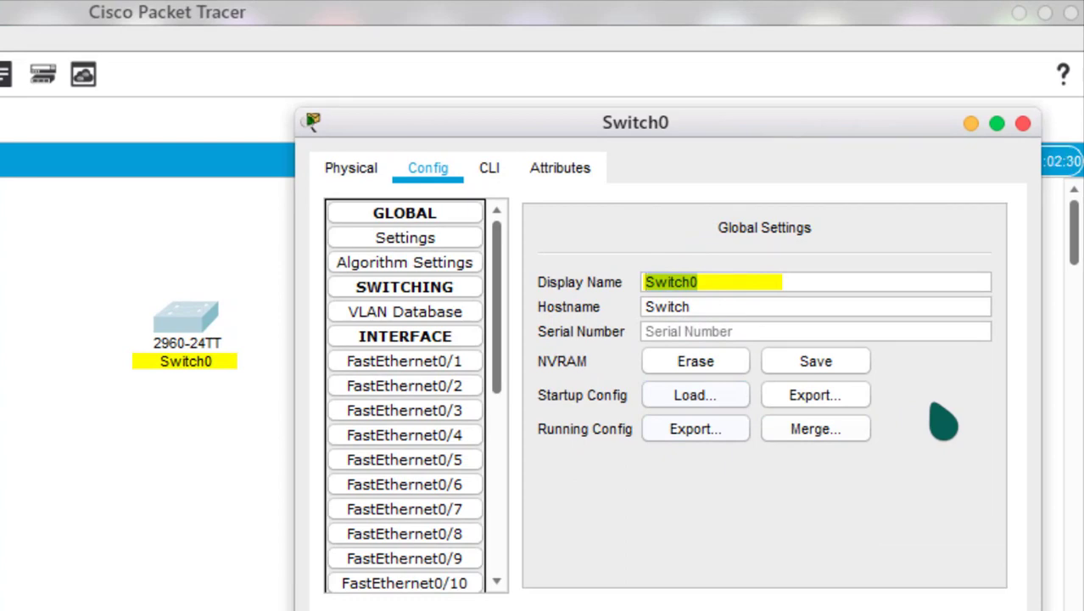
{"action": "type", "text": "HOME"}
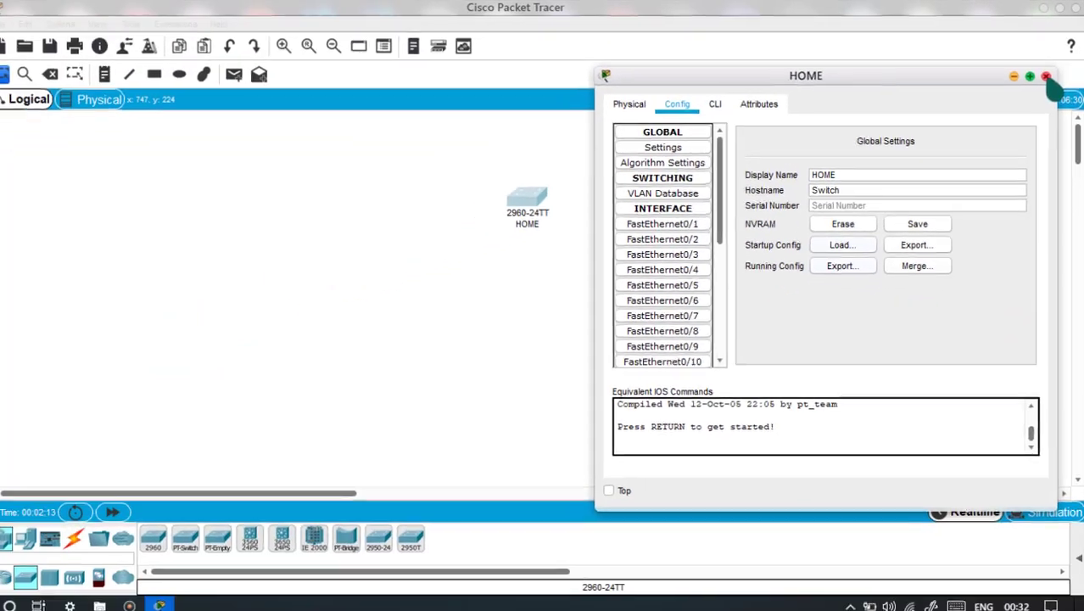
{"action": "left_click", "coordinate": [1023, 123]}
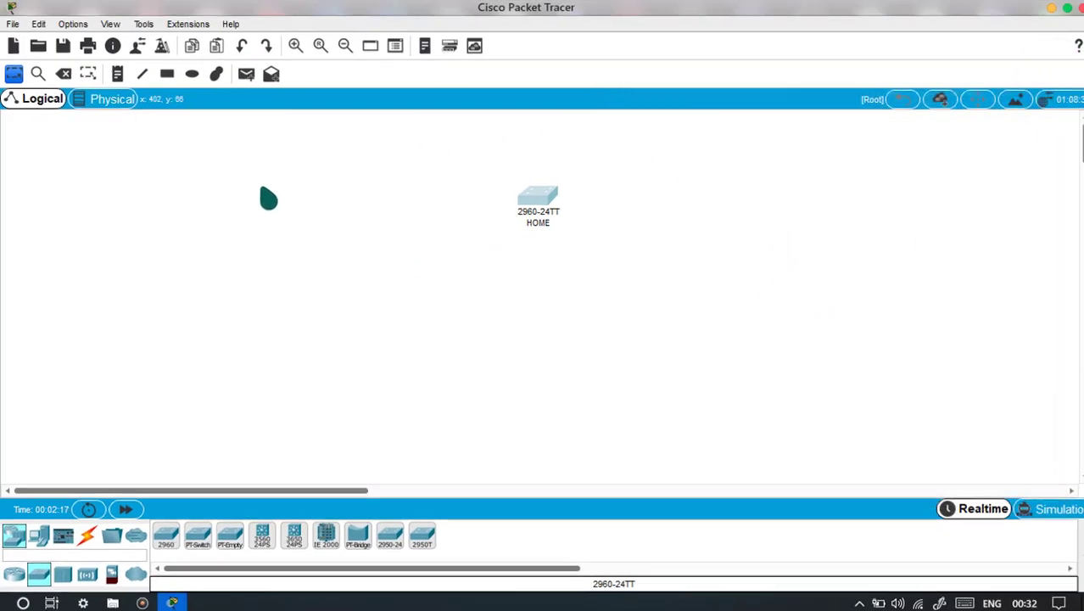
Step: Examine the interface preferences, including the label display options, and close them
{"action": "left_click", "coordinate": [129, 42]}
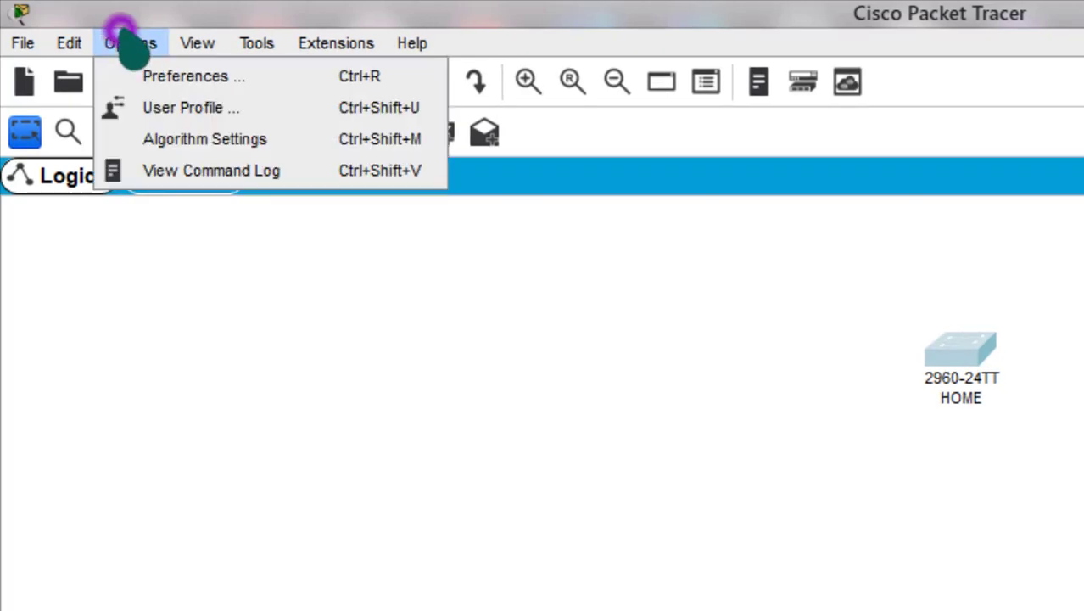
{"action": "left_click", "coordinate": [172, 76]}
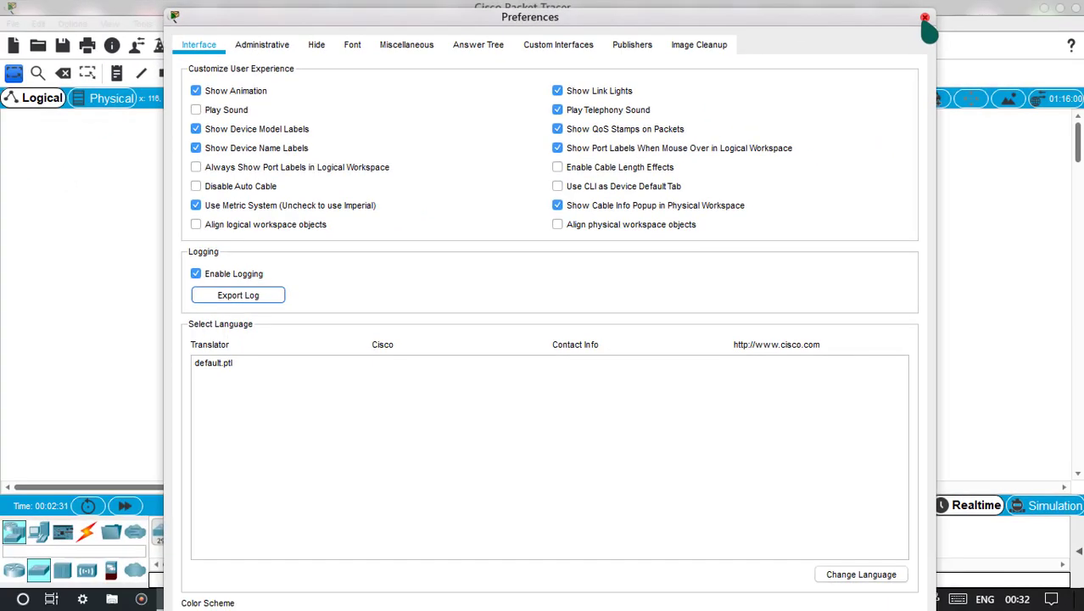
{"action": "left_click", "coordinate": [922, 19]}
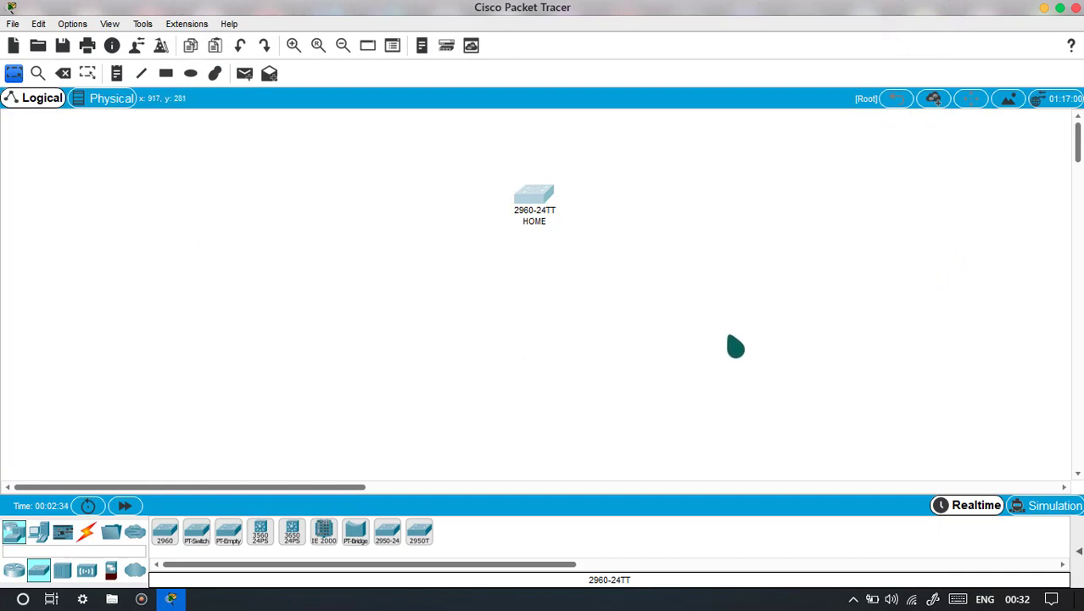
Step: Place two PCs side by side in the workspace below the HOME switch
{"action": "left_click", "coordinate": [35, 531]}
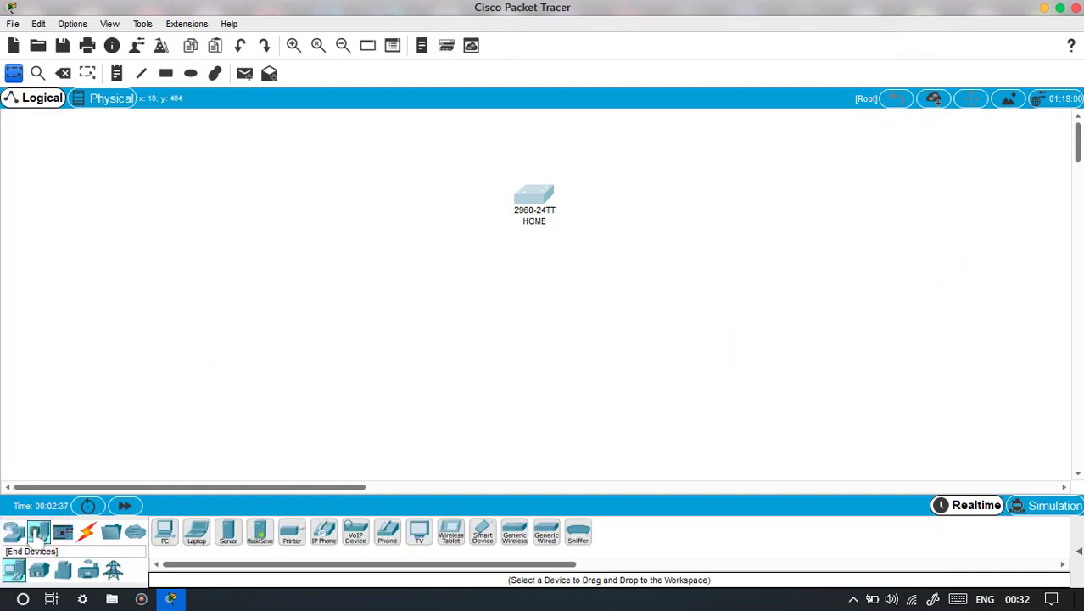
{"action": "left_click", "coordinate": [165, 536], "text": "ctrl"}
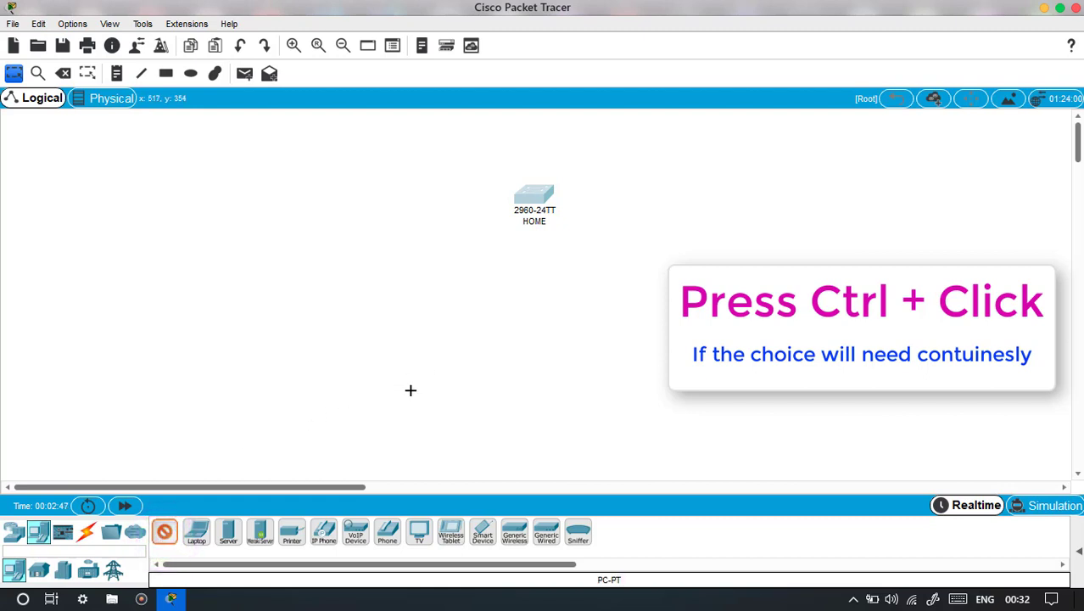
{"action": "left_click", "coordinate": [404, 390]}
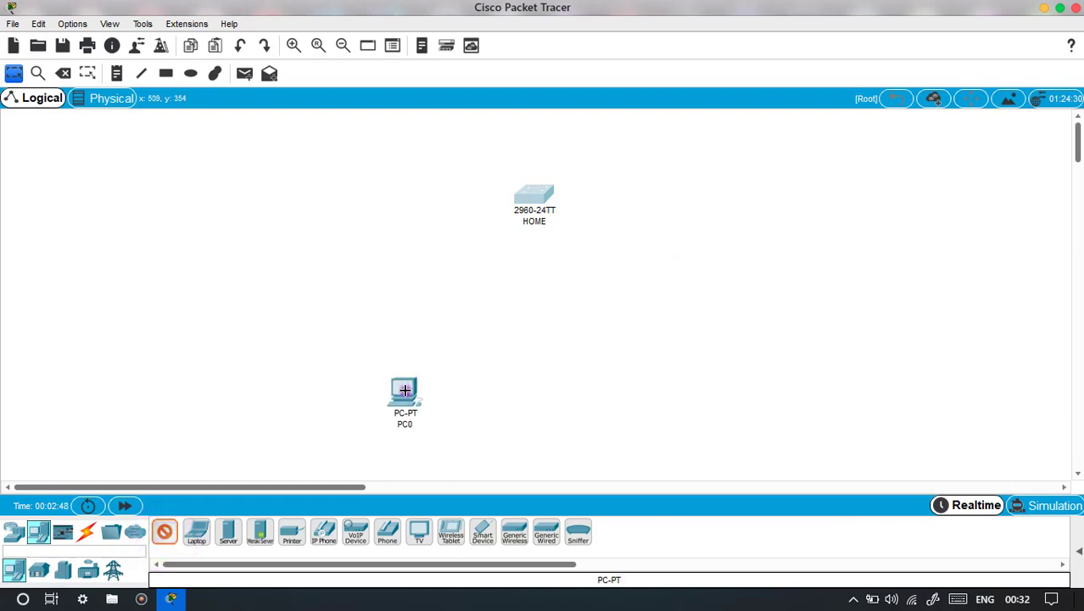
{"action": "left_click", "coordinate": [639, 397]}
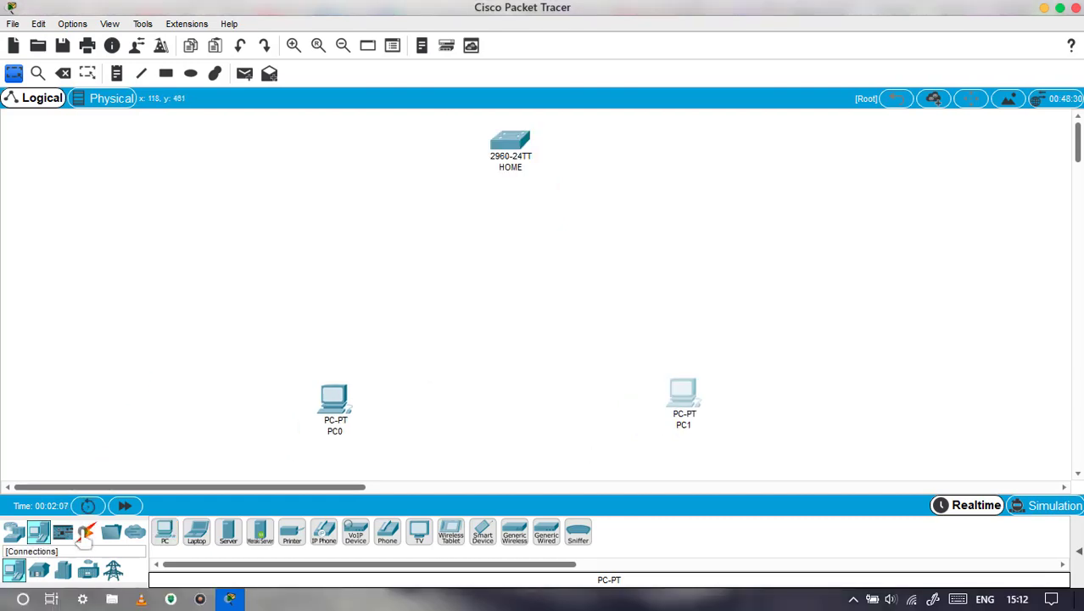
Step: Connect PC0 to port FastEthernet0/1 of the HOME switch with a copper straight-through cable
{"action": "left_click", "coordinate": [84, 534]}
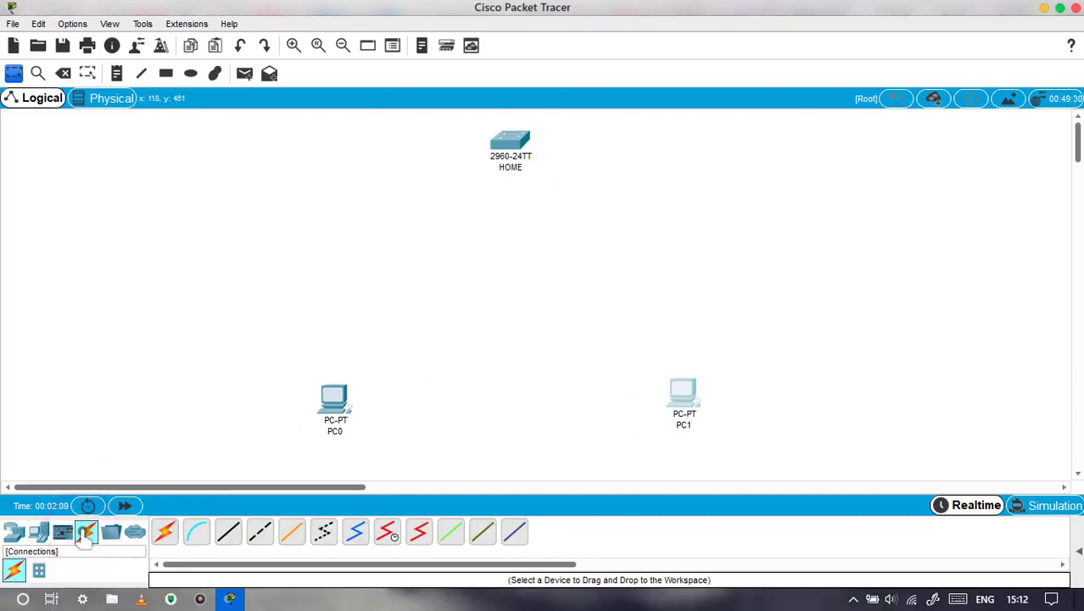
{"action": "left_click", "coordinate": [228, 533], "text": "ctrl"}
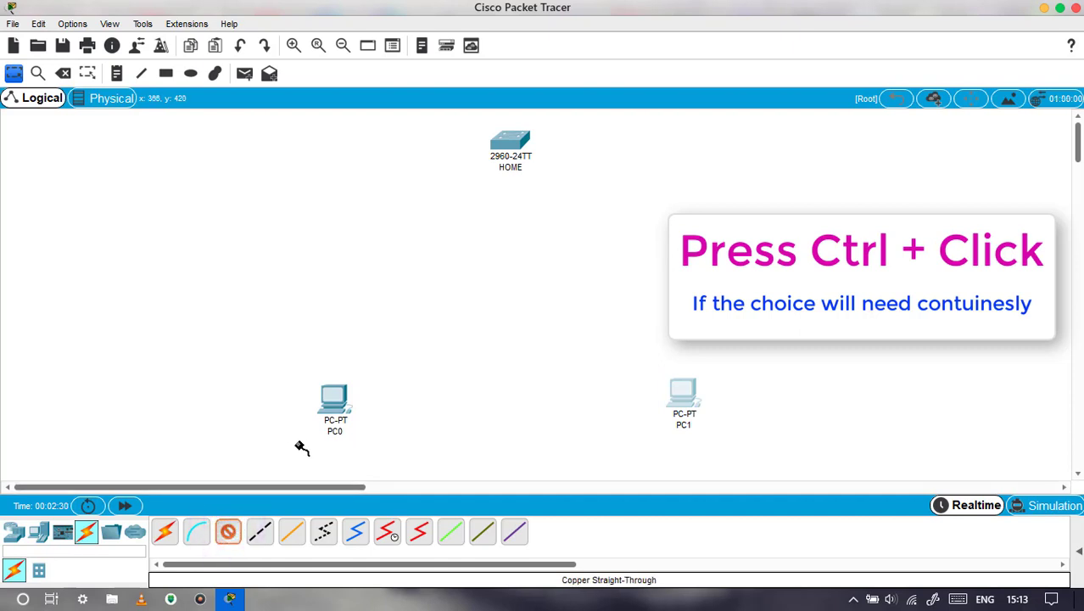
{"action": "left_click", "coordinate": [333, 412]}
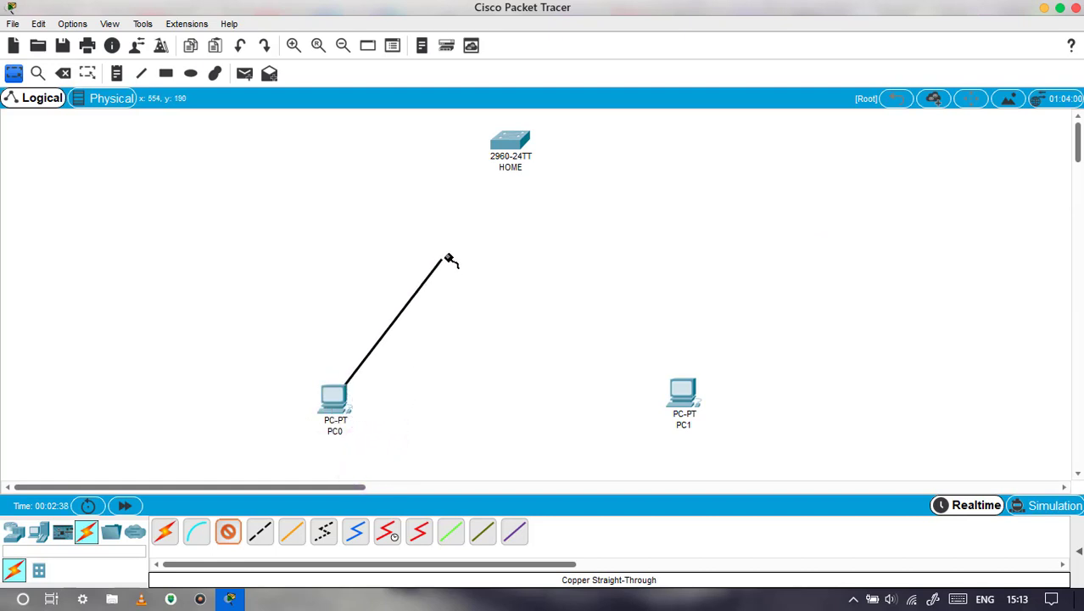
{"action": "left_click", "coordinate": [505, 140]}
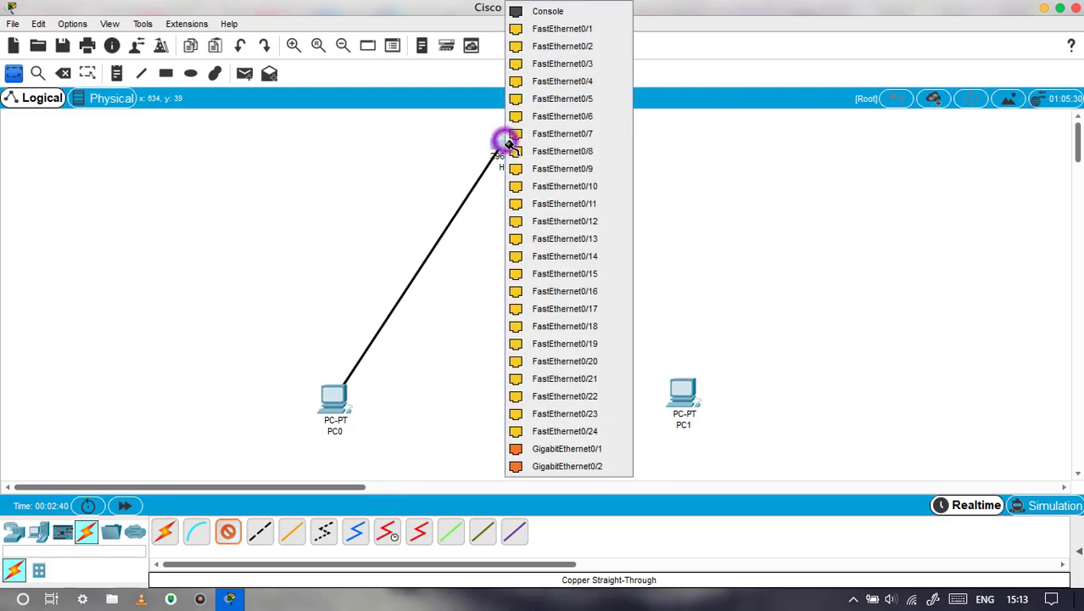
{"action": "left_click", "coordinate": [568, 31]}
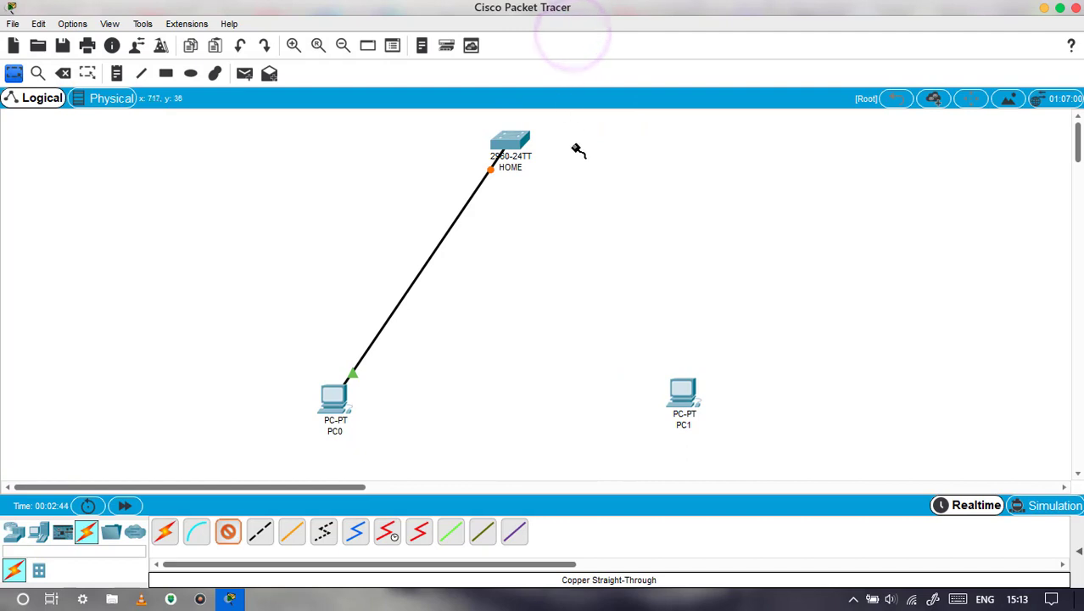
Step: Connect PC1's FastEthernet0 to the HOME switch's FastEthernet0/2 with the copper straight-through cable and fast-forward the network time
{"action": "left_click", "coordinate": [684, 395]}
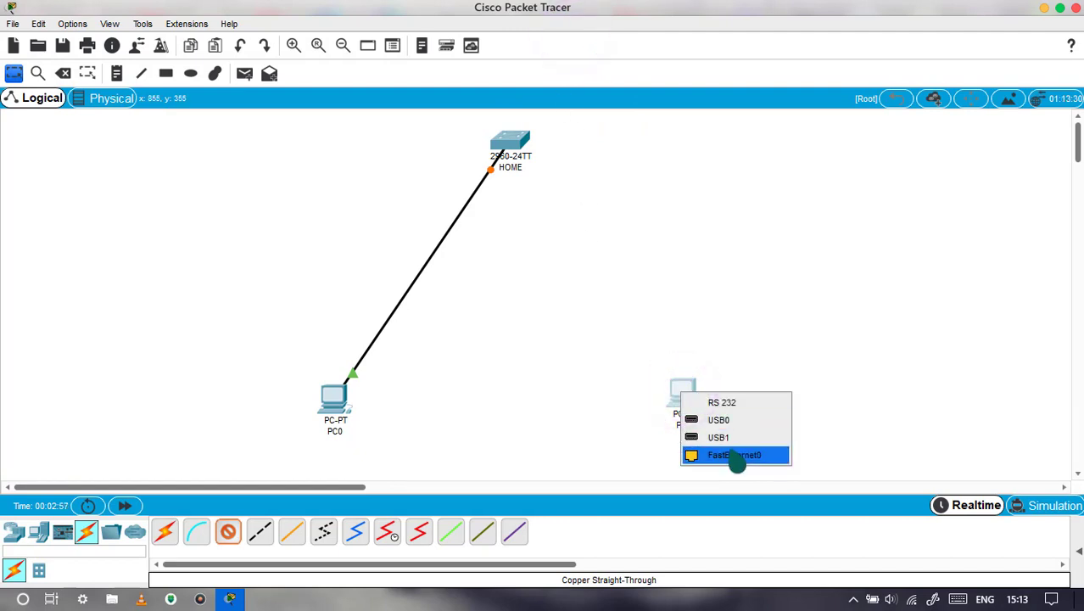
{"action": "left_click", "coordinate": [735, 456]}
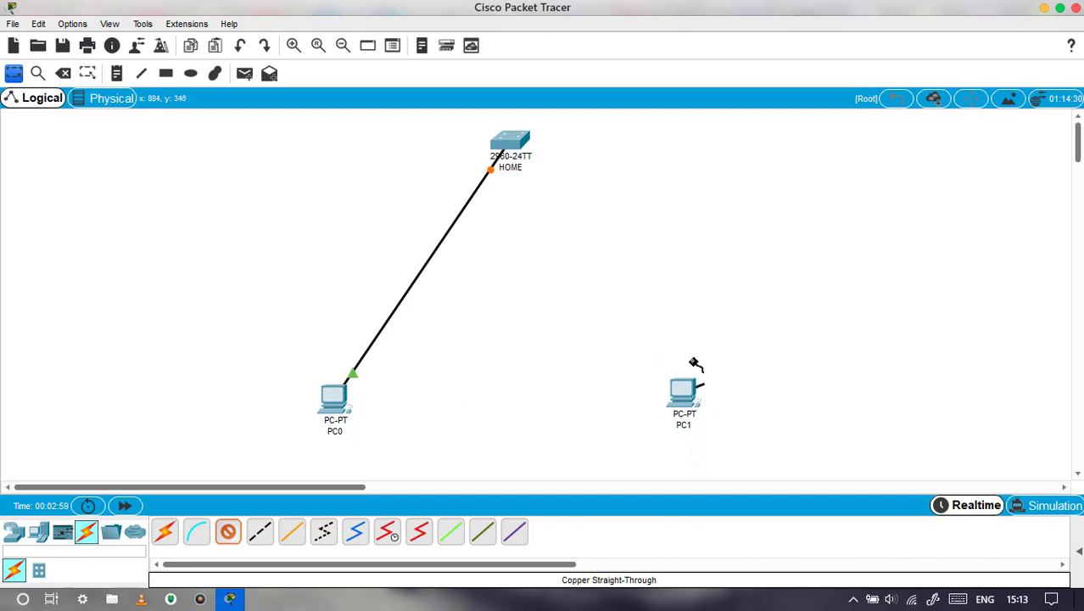
{"action": "left_click", "coordinate": [510, 139]}
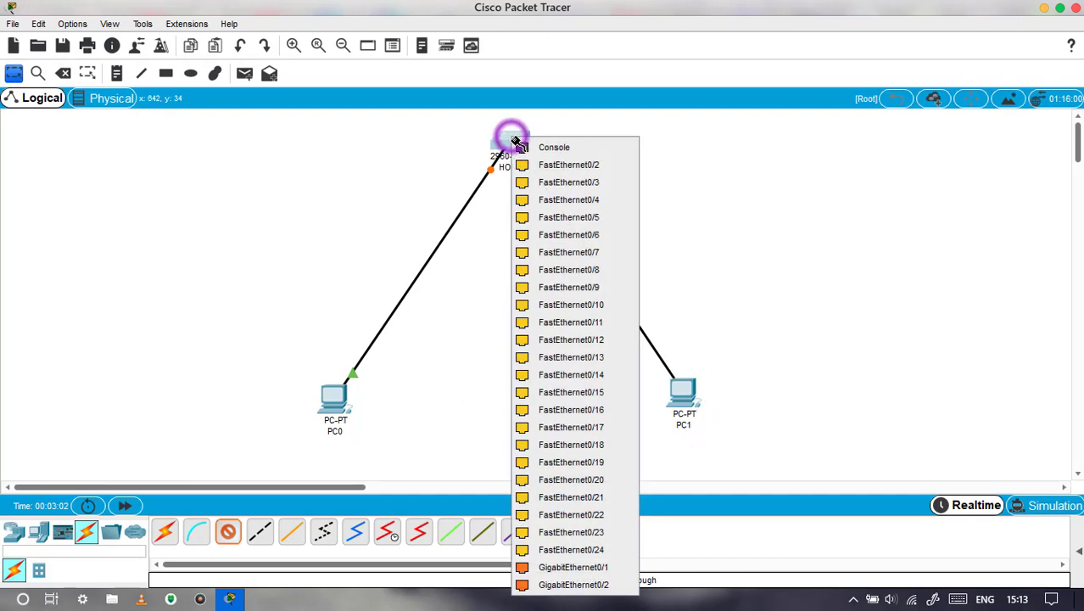
{"action": "left_click", "coordinate": [556, 163]}
{"action": "left_click", "coordinate": [126, 506]}
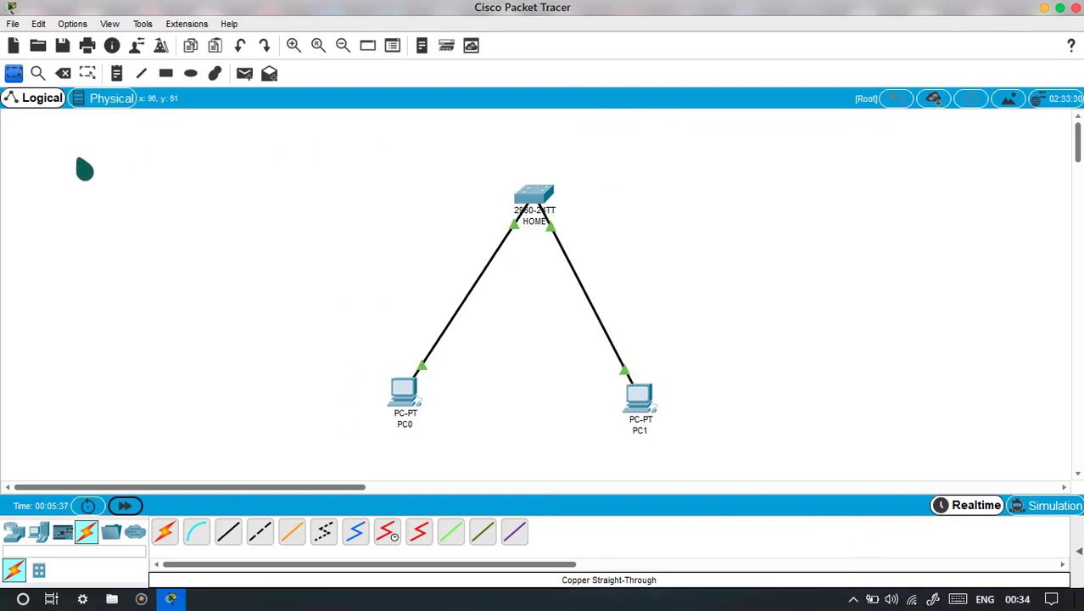
Step: Save the network to the Desktop as a Packet Tracer Activity File named Example for Simple Network
{"action": "left_click", "coordinate": [13, 23]}
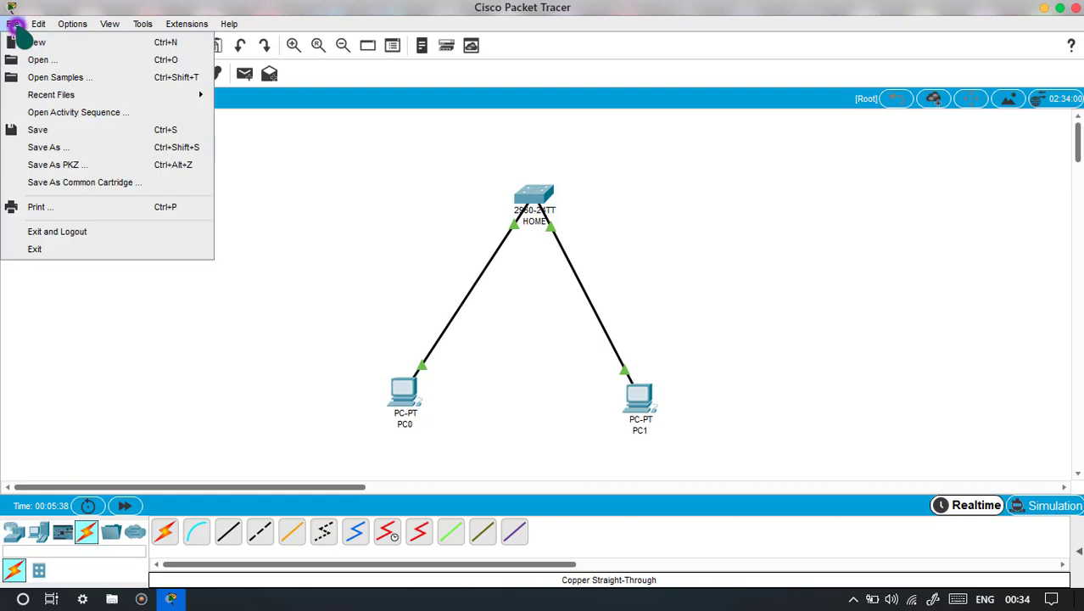
{"action": "left_click", "coordinate": [66, 151]}
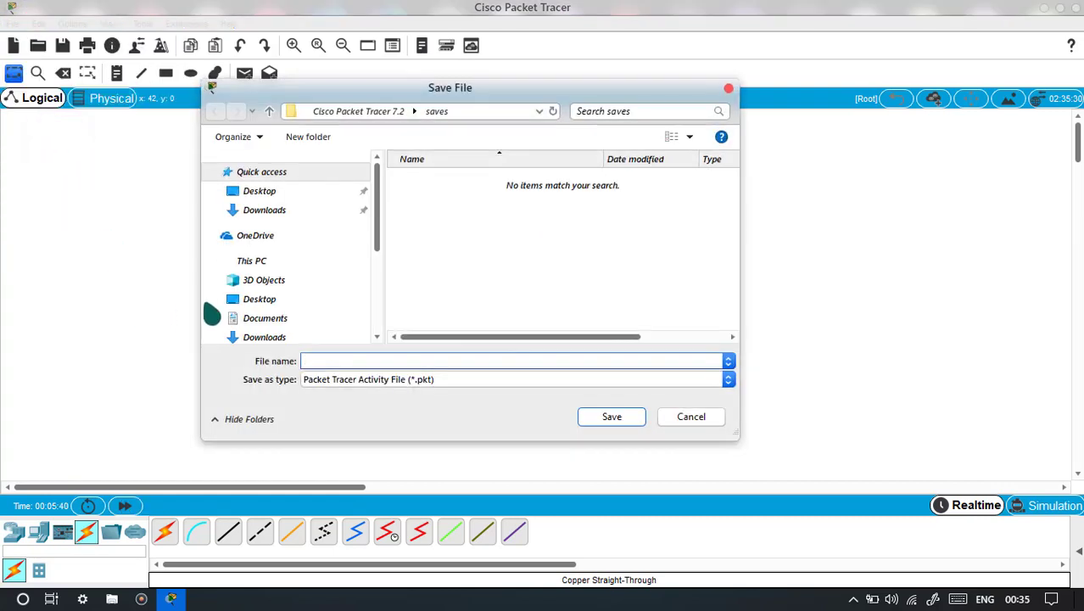
{"action": "left_click", "coordinate": [316, 192]}
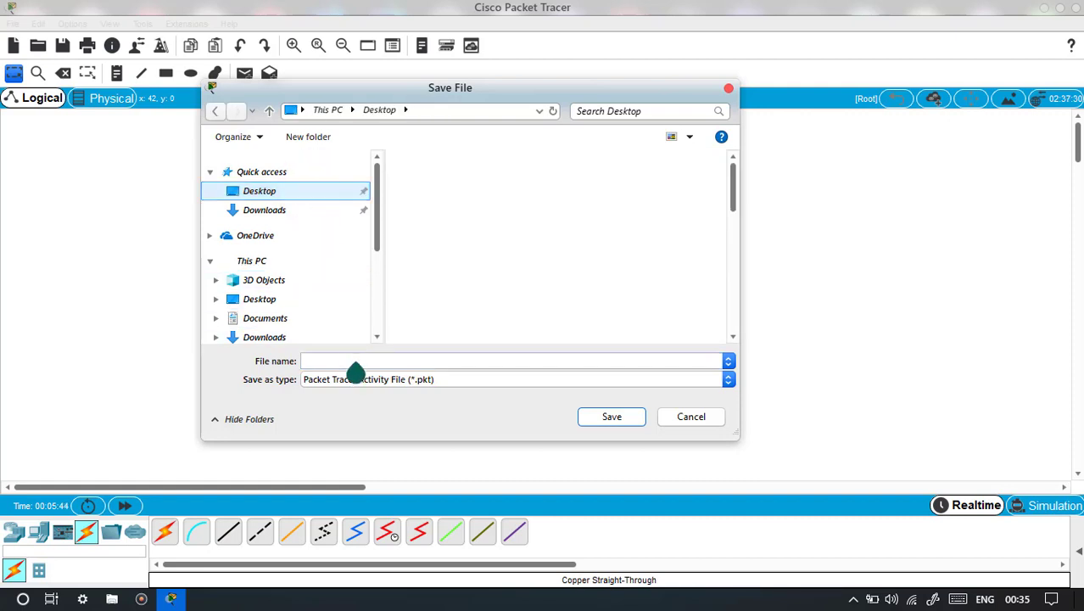
{"action": "left_click", "coordinate": [462, 361]}
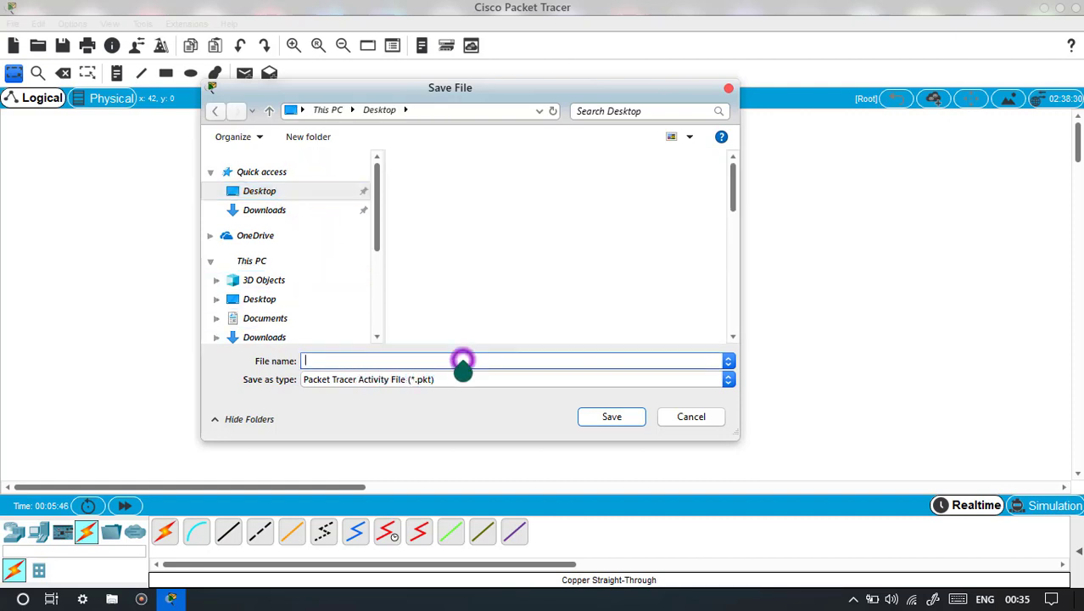
{"action": "type", "text": "Example for Simple Network"}
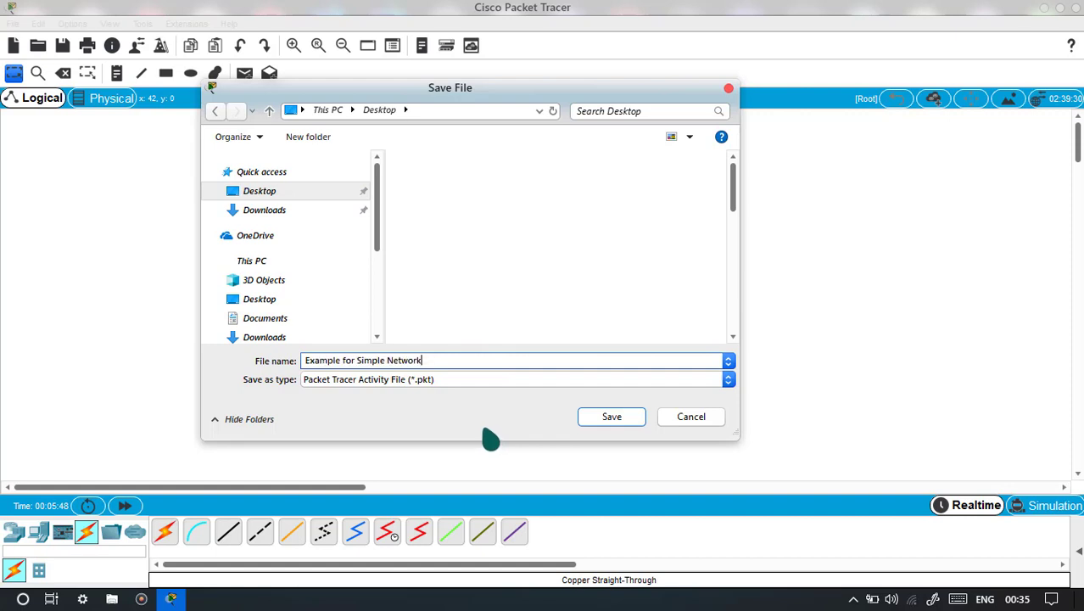
{"action": "left_click", "coordinate": [607, 422]}
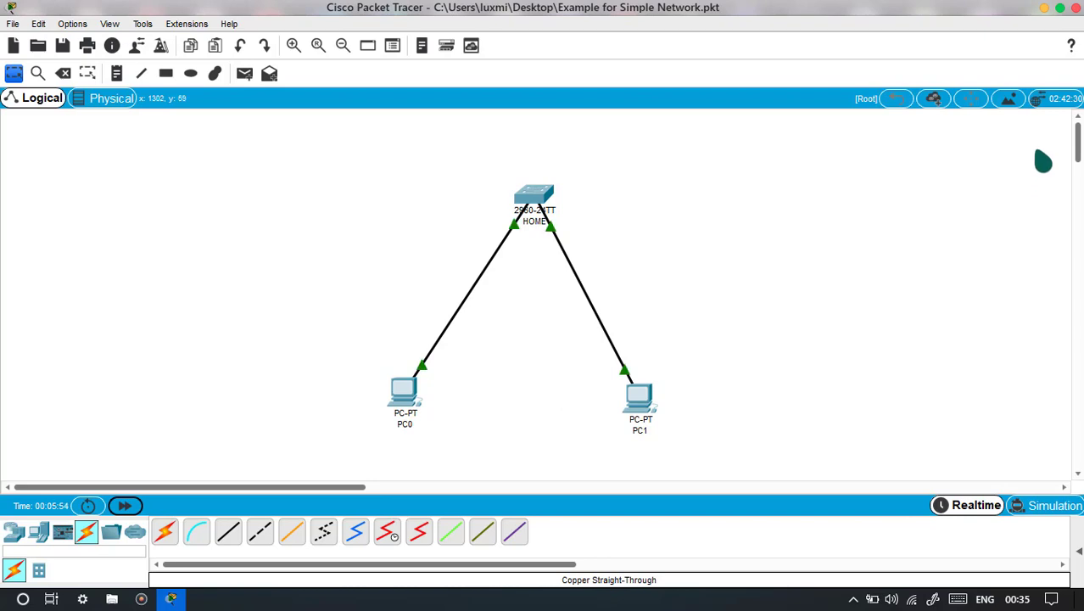
Step: Minimize the Packet Tracer window and select the saved Example for Simple Network file on the desktop
{"action": "left_click", "coordinate": [1043, 9]}
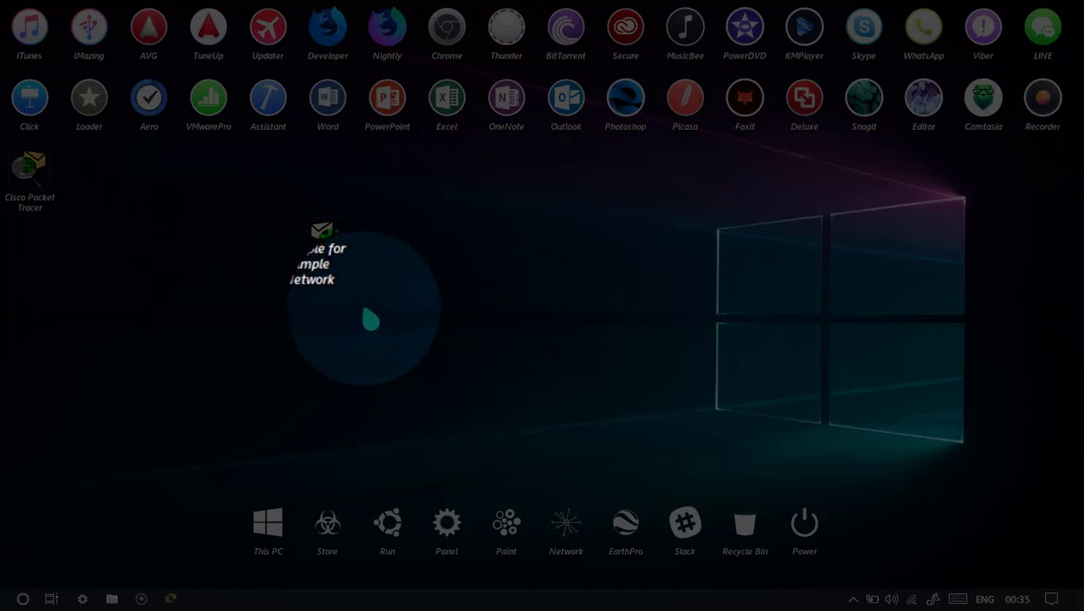
{"action": "left_click", "coordinate": [330, 253]}
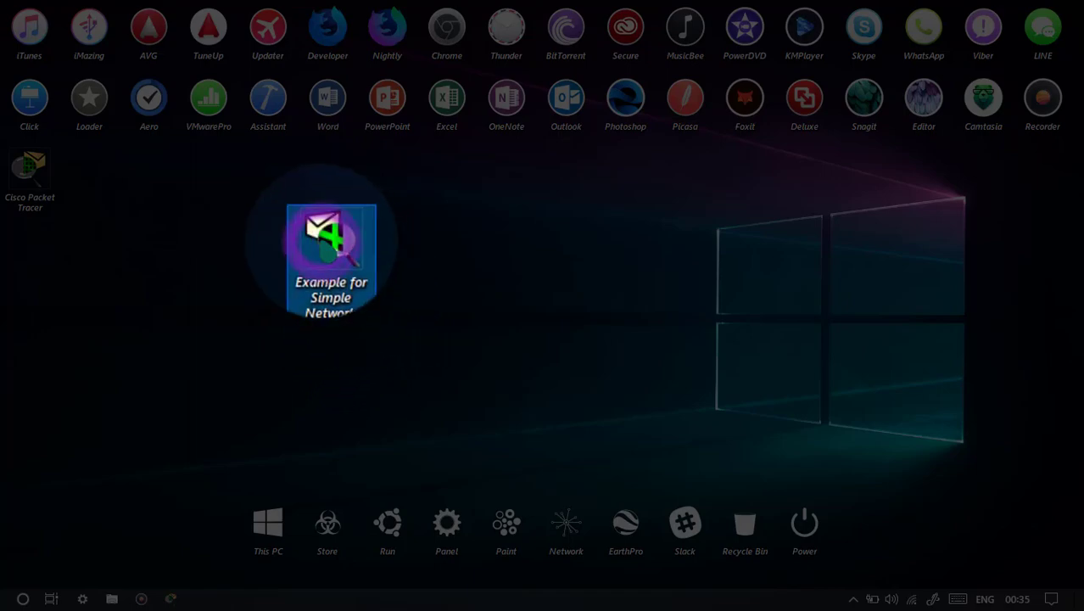